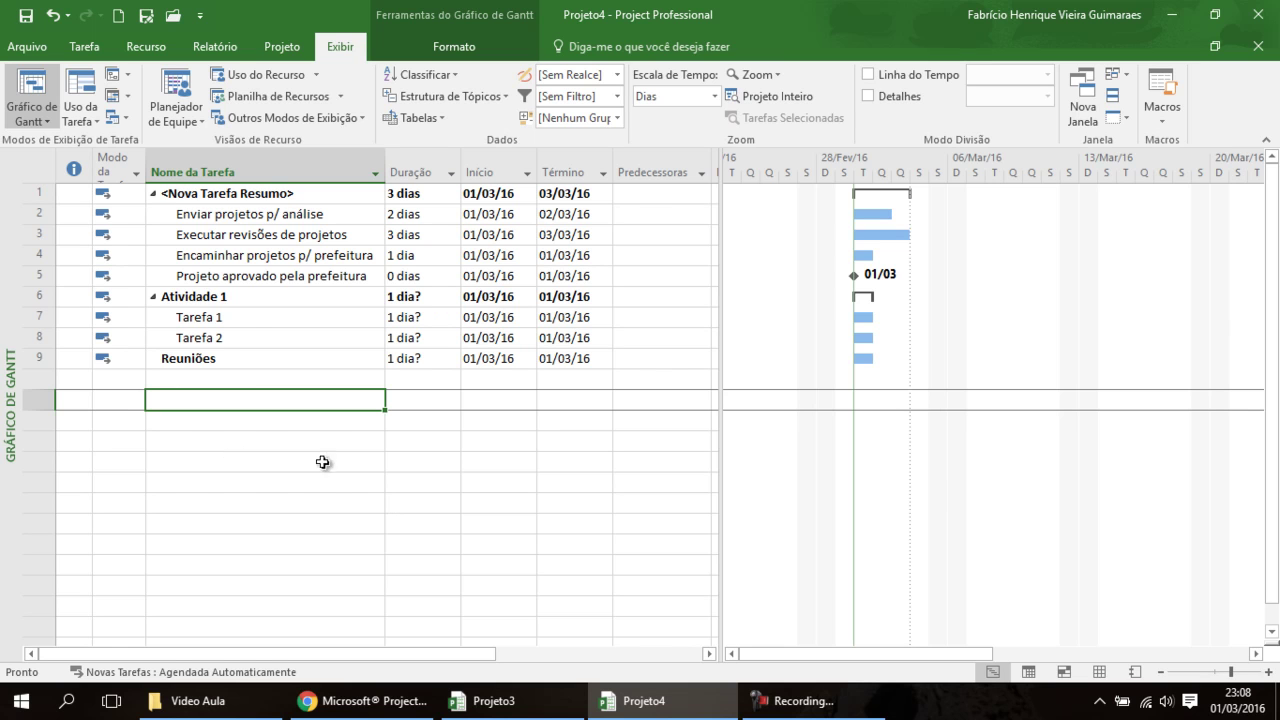
Link the tasks "Enviar projetos p/ análise" and "Executar revisões de projetos" in sequence.
drag(246, 214, 246, 232)
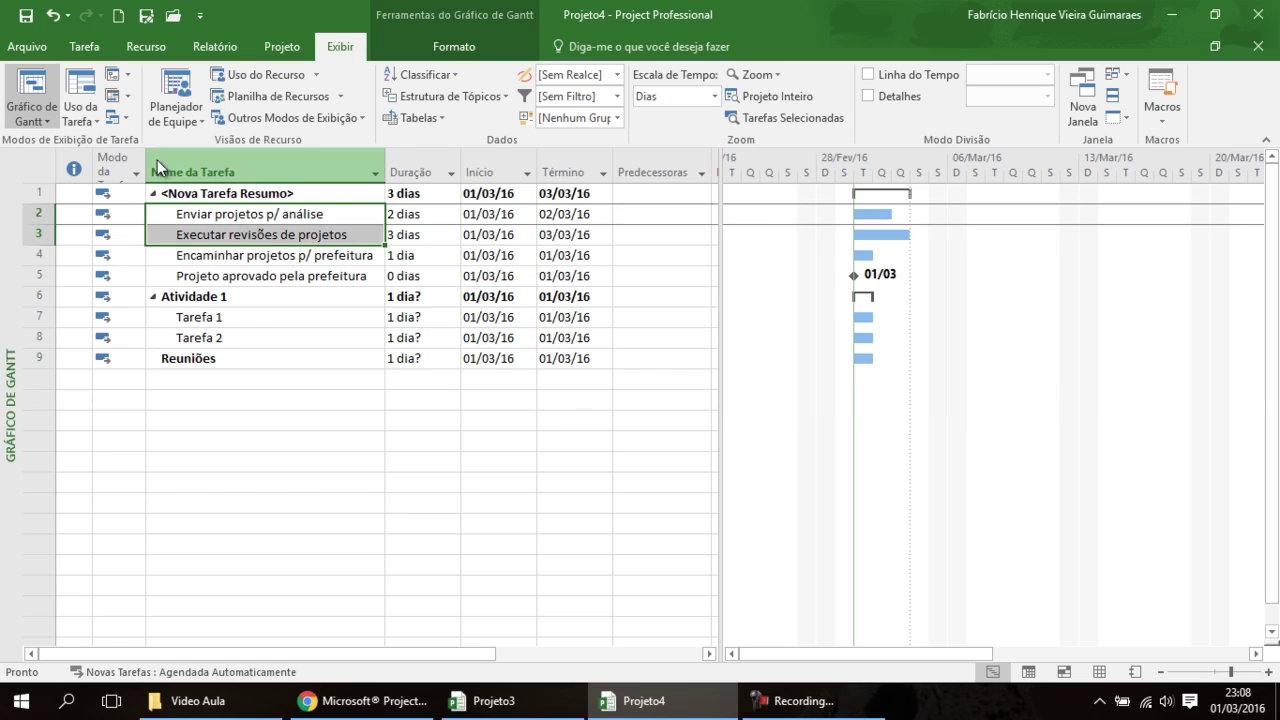
click(84, 46)
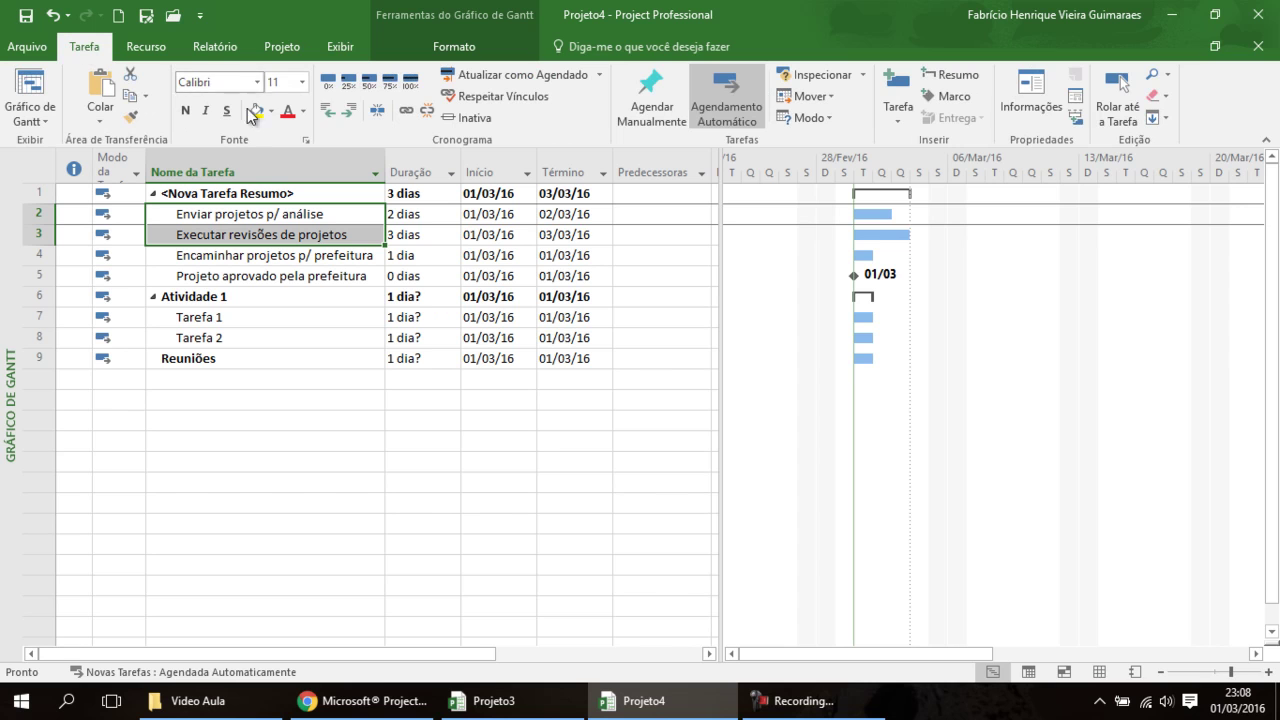
click(406, 111)
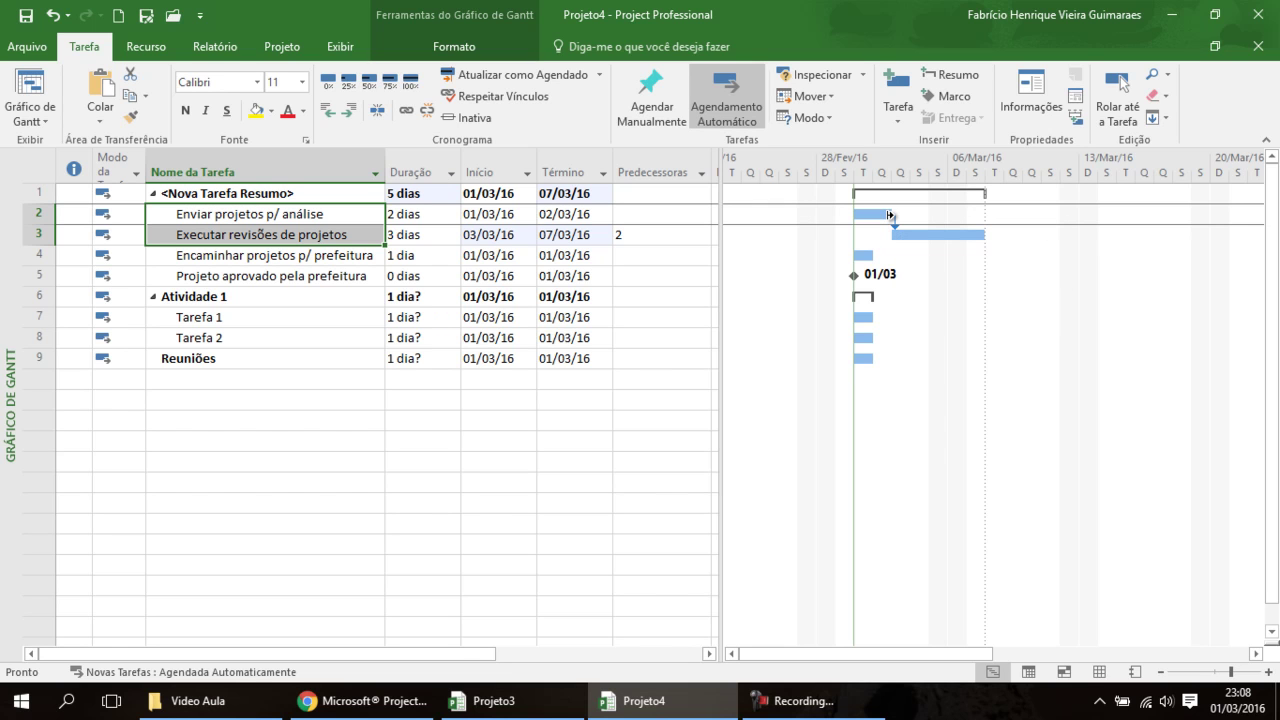
click(286, 401)
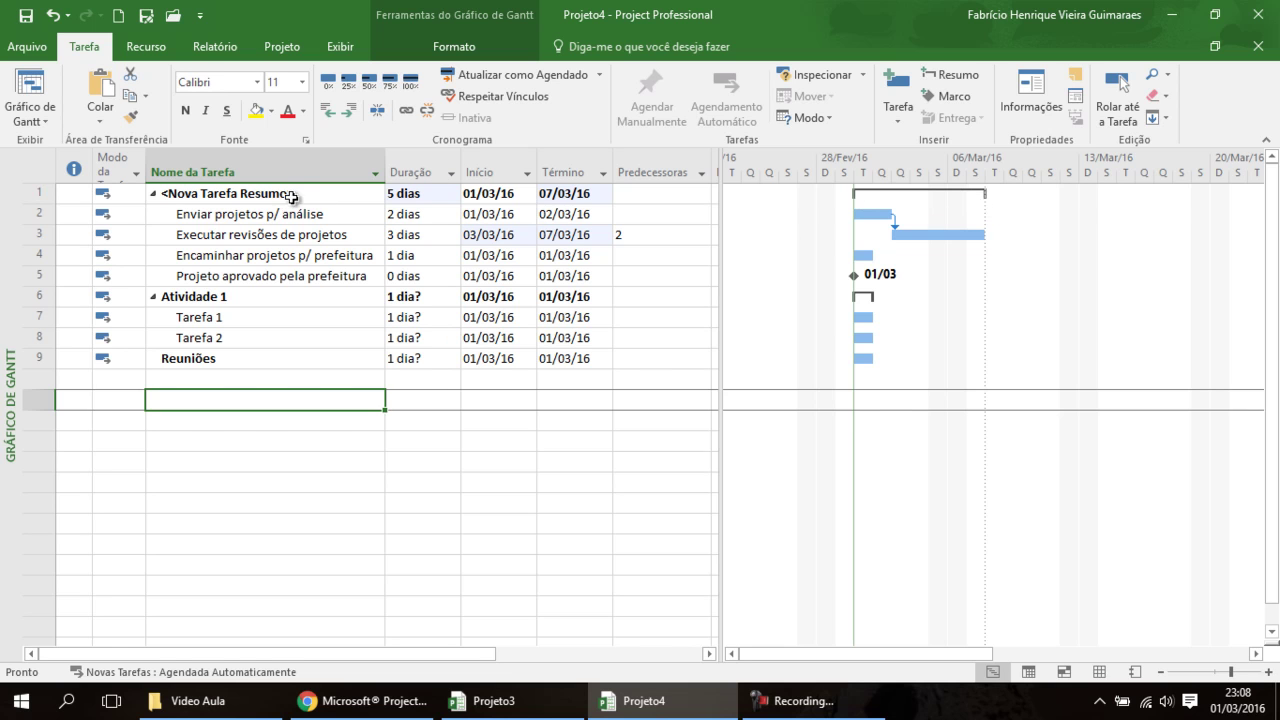
Link the "Executar revisões de projetos" bar to the "Encaminhar projetos p/ prefeitura" bar in the Gantt chart.
click(292, 194)
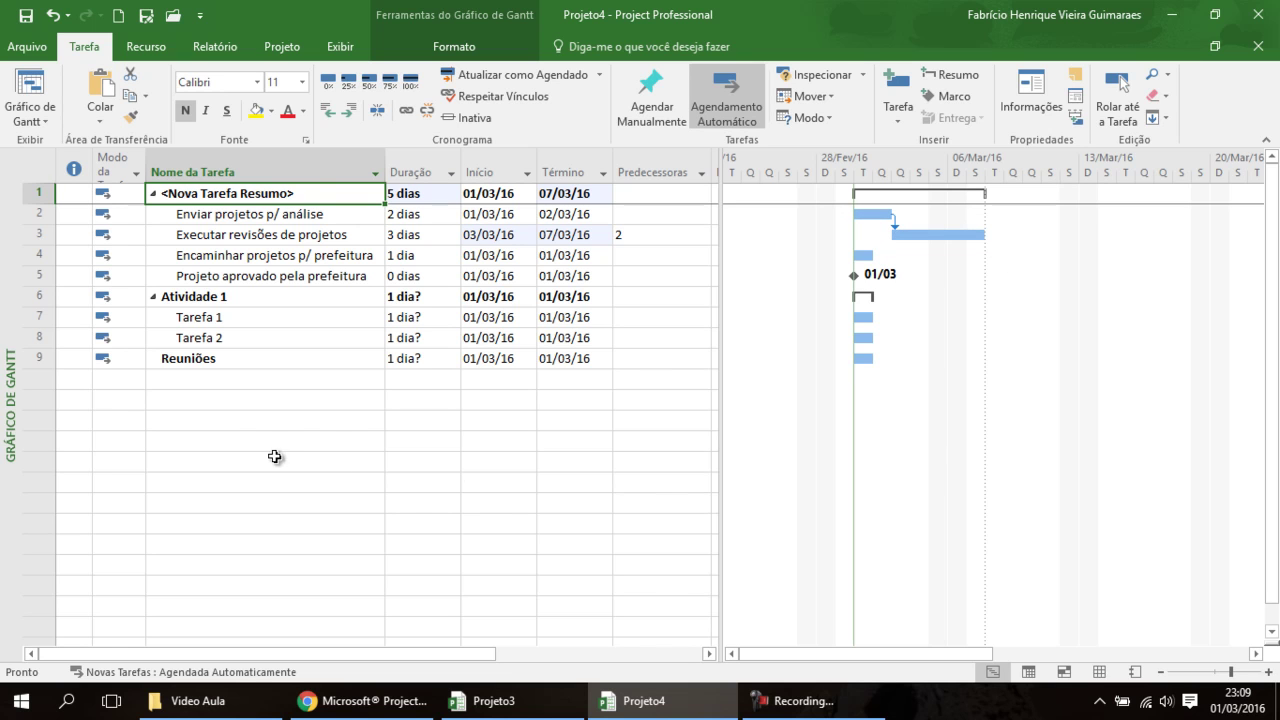
click(274, 458)
click(302, 236)
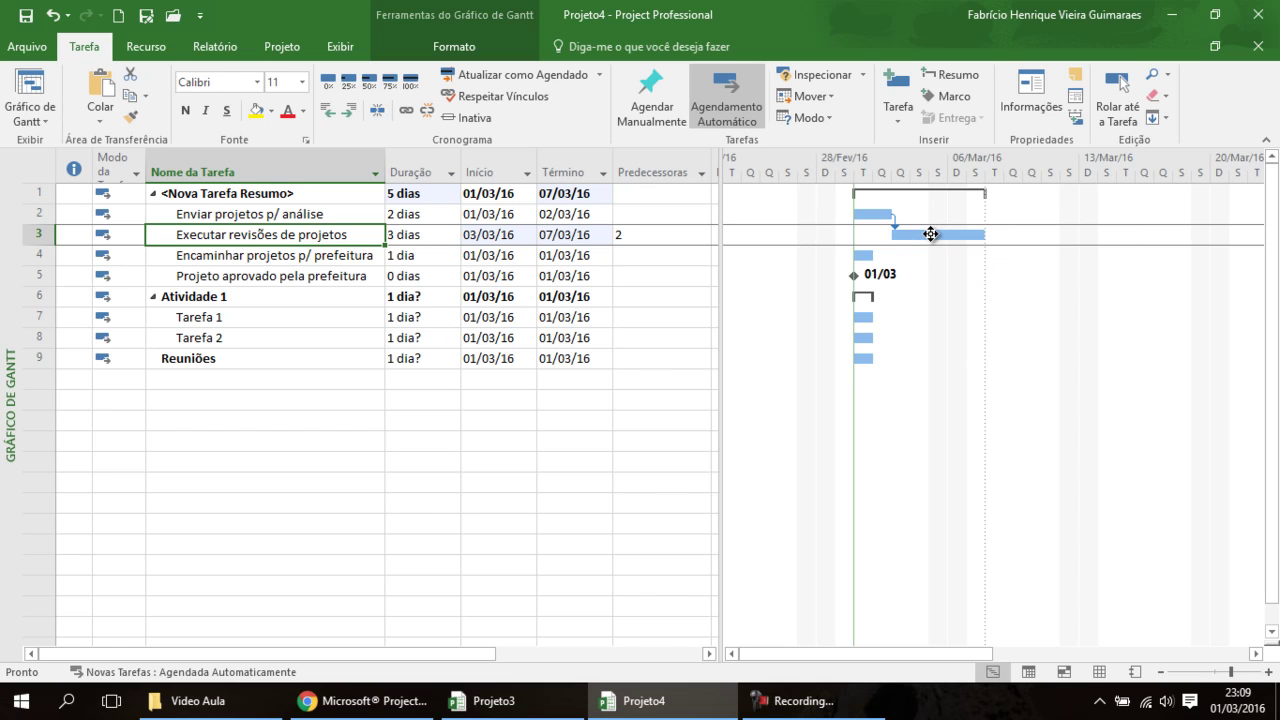
drag(931, 234, 865, 256)
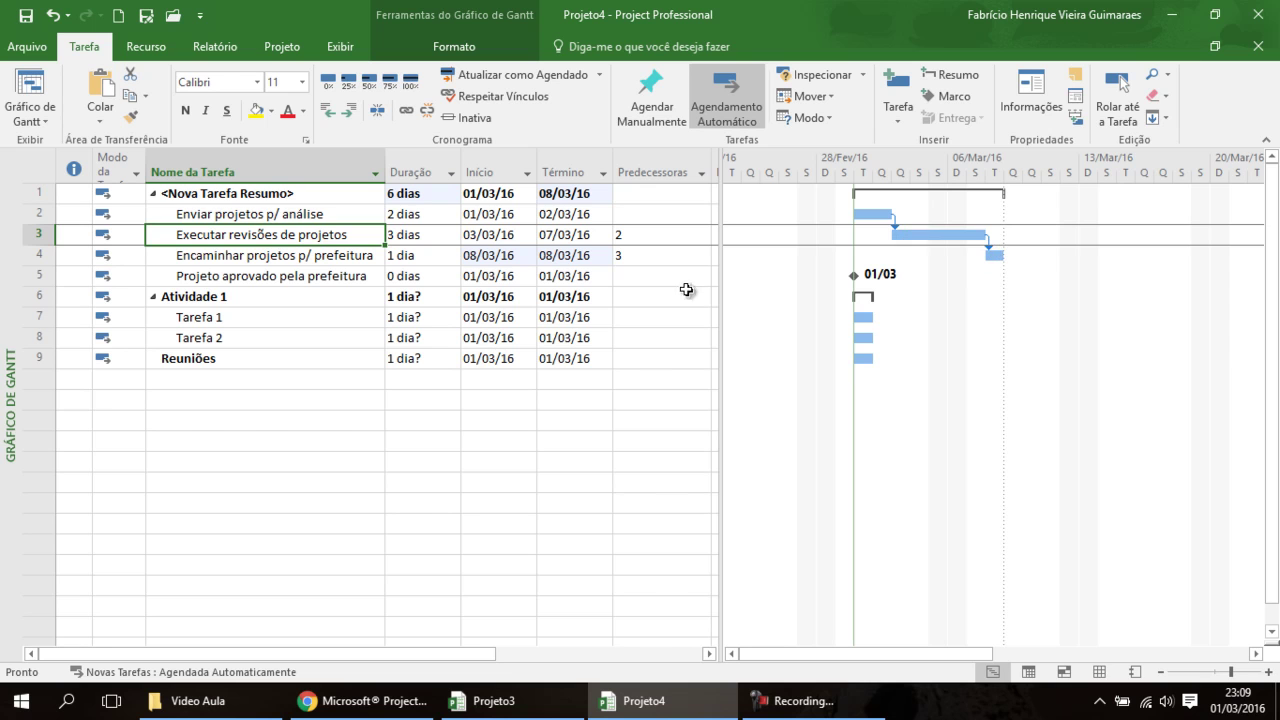
click(330, 400)
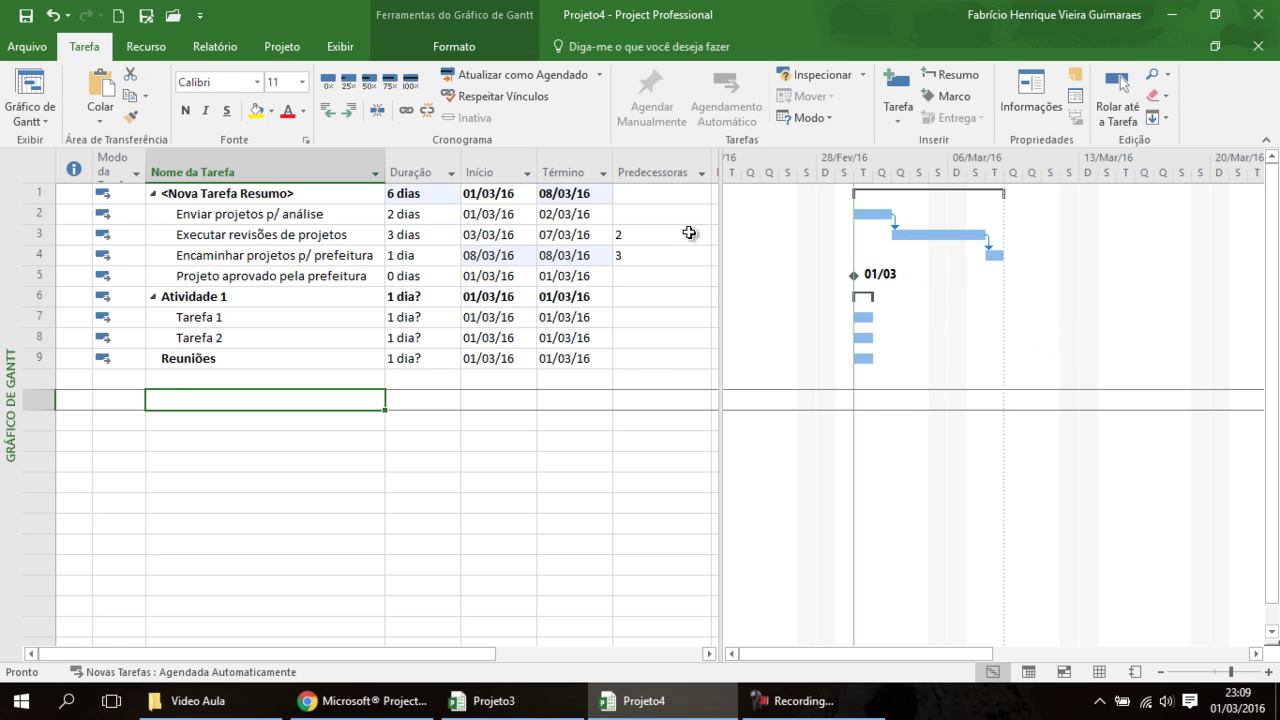
Show the task form for Tarefa 1 with predecessors and successors below the Gantt chart, and enlarge the chart area slightly.
click(493, 240)
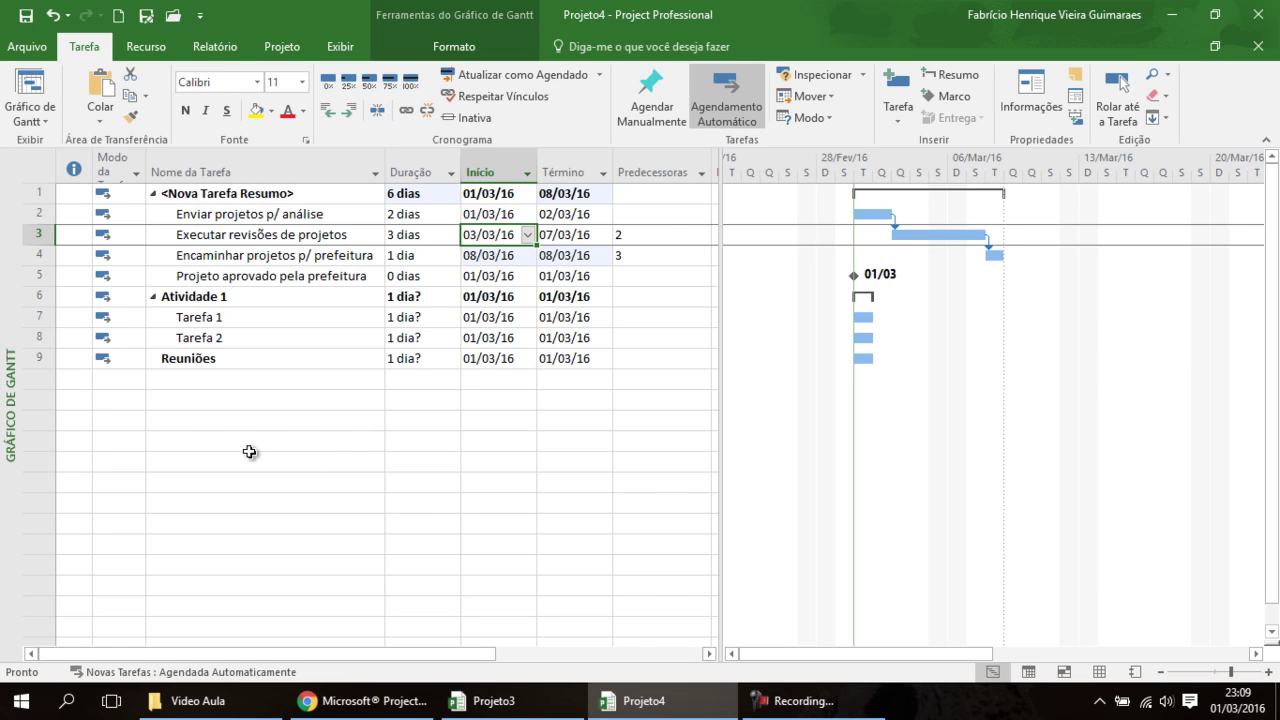
click(266, 318)
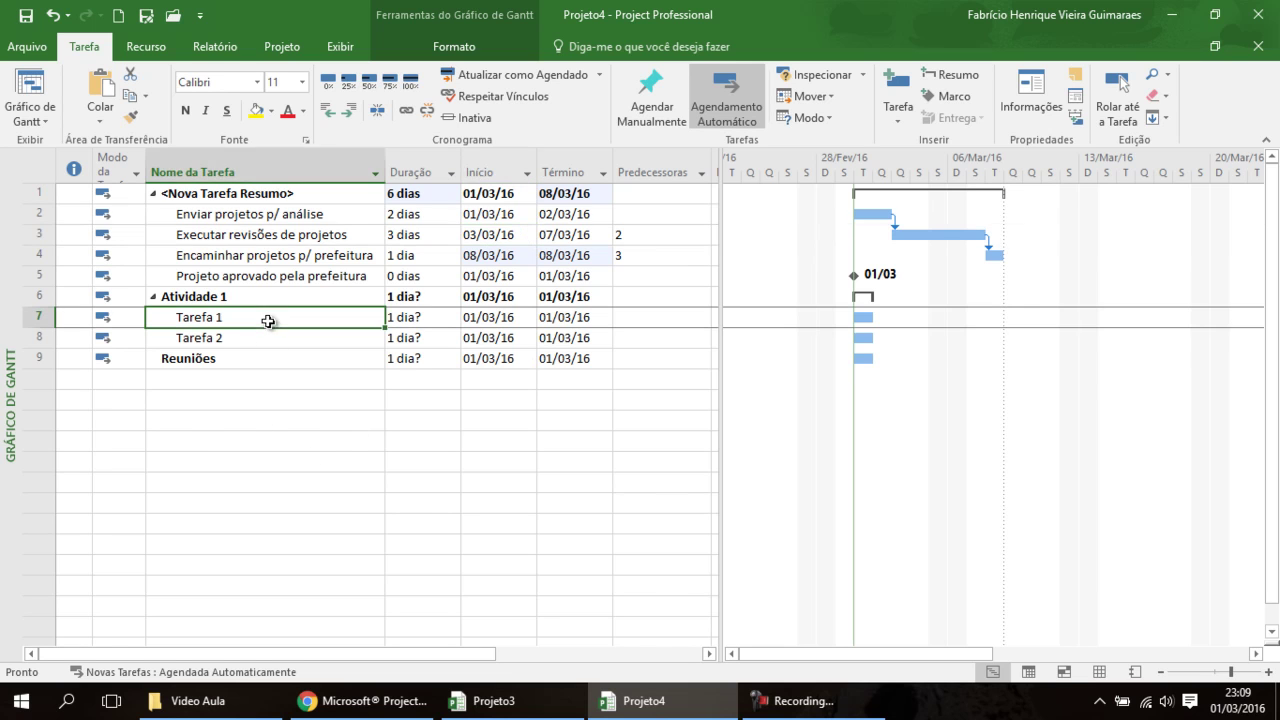
click(340, 47)
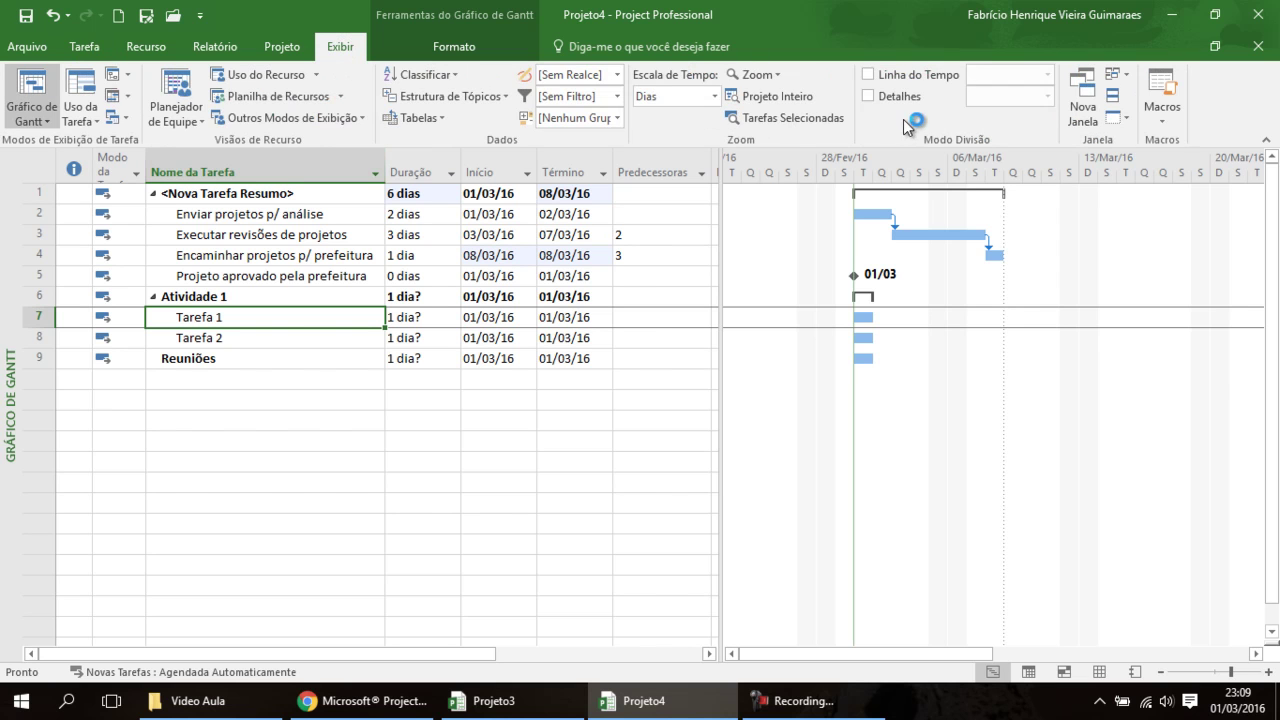
click(899, 100)
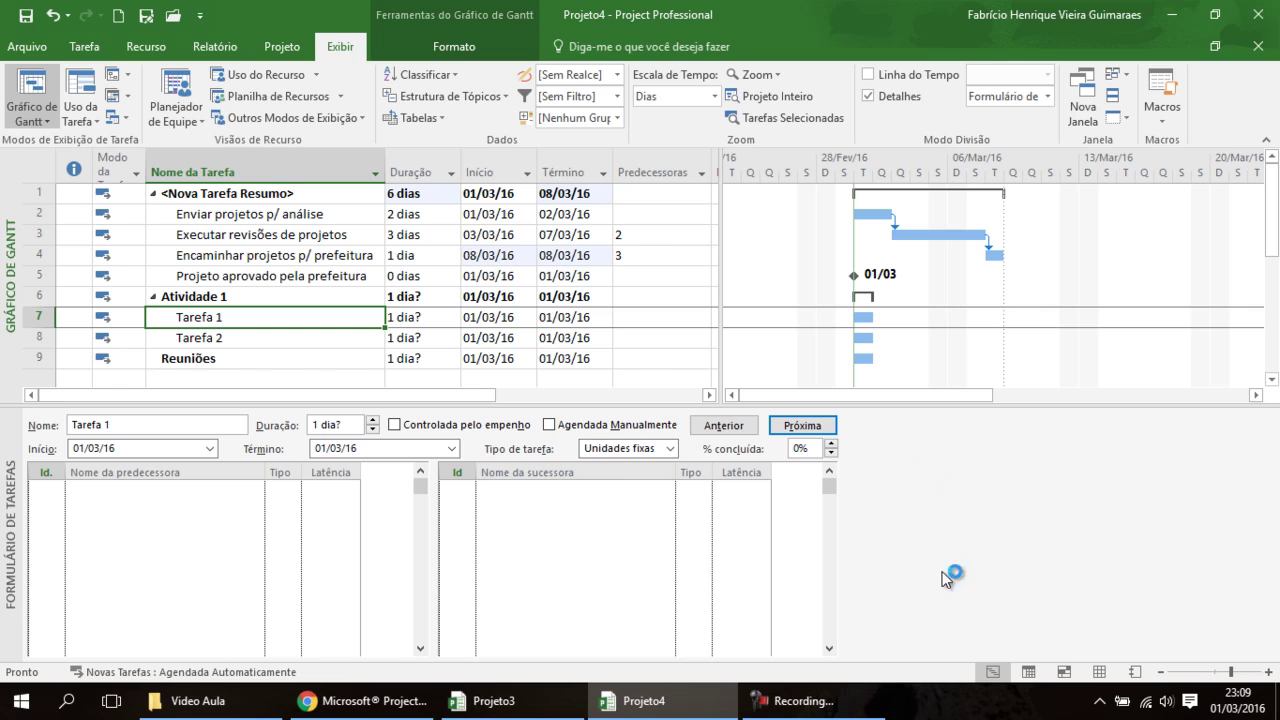
right_click(940, 507)
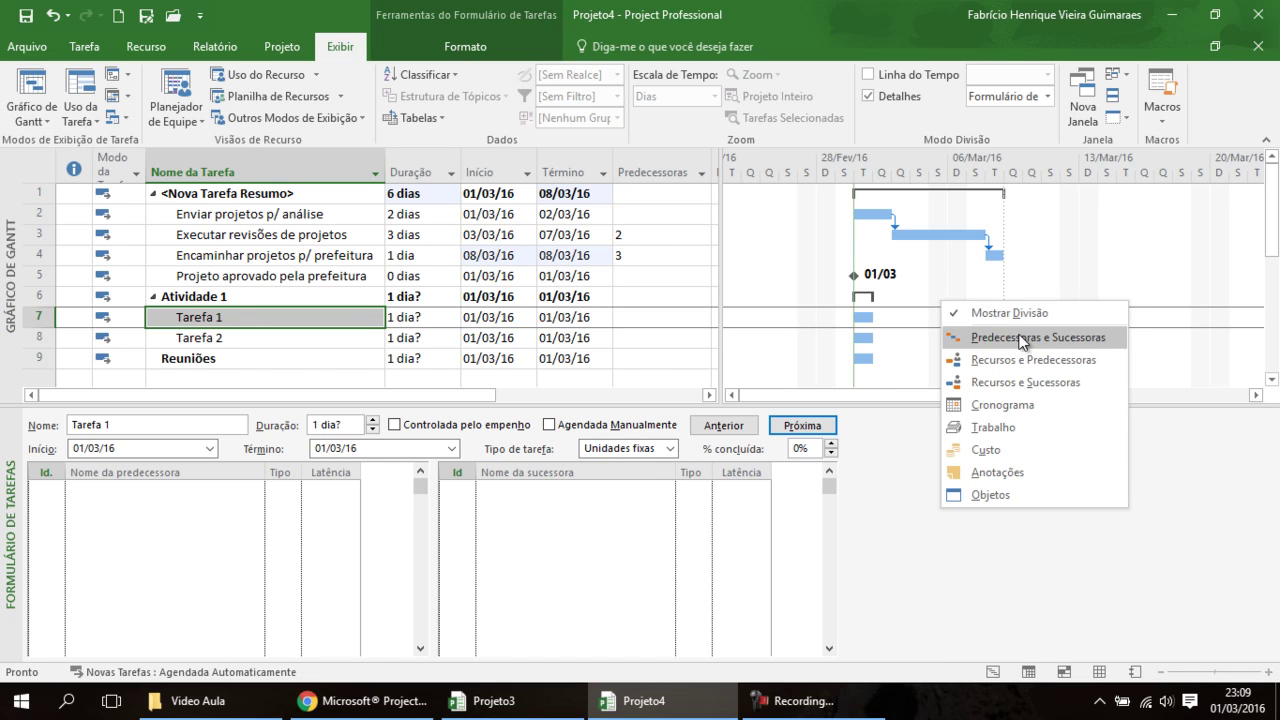
click(1020, 340)
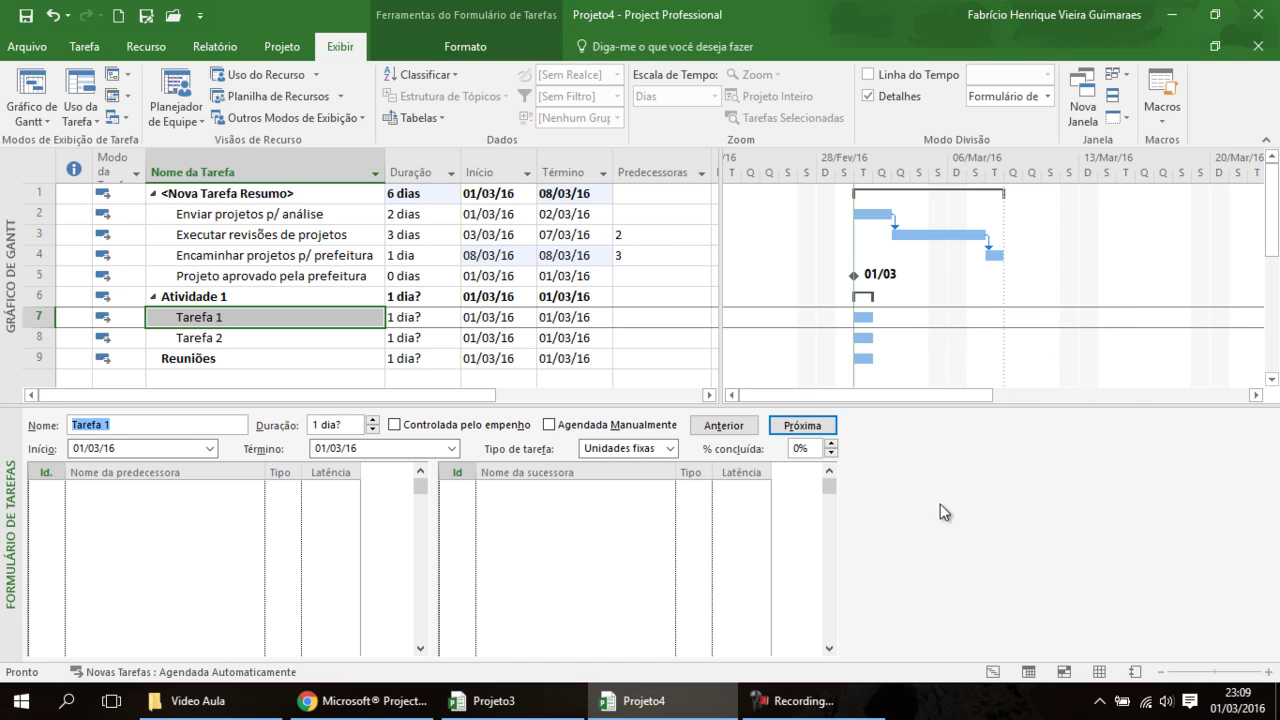
drag(719, 408, 673, 440)
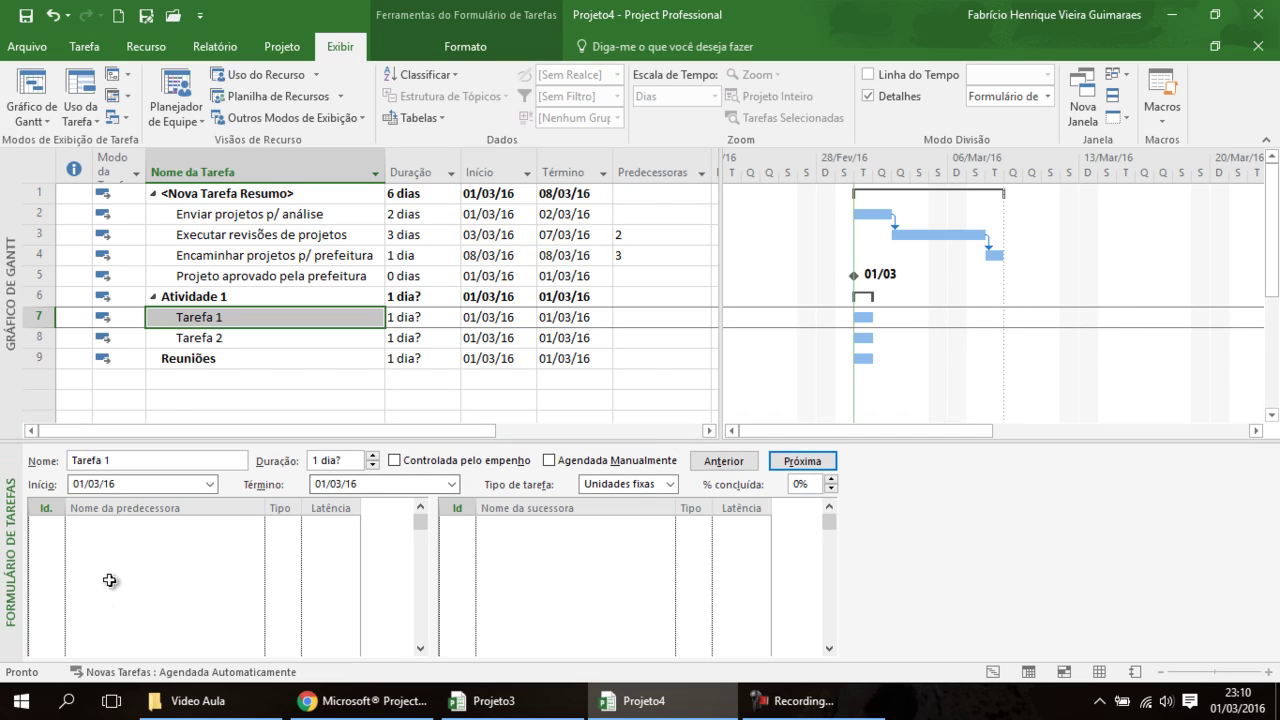
click(252, 324)
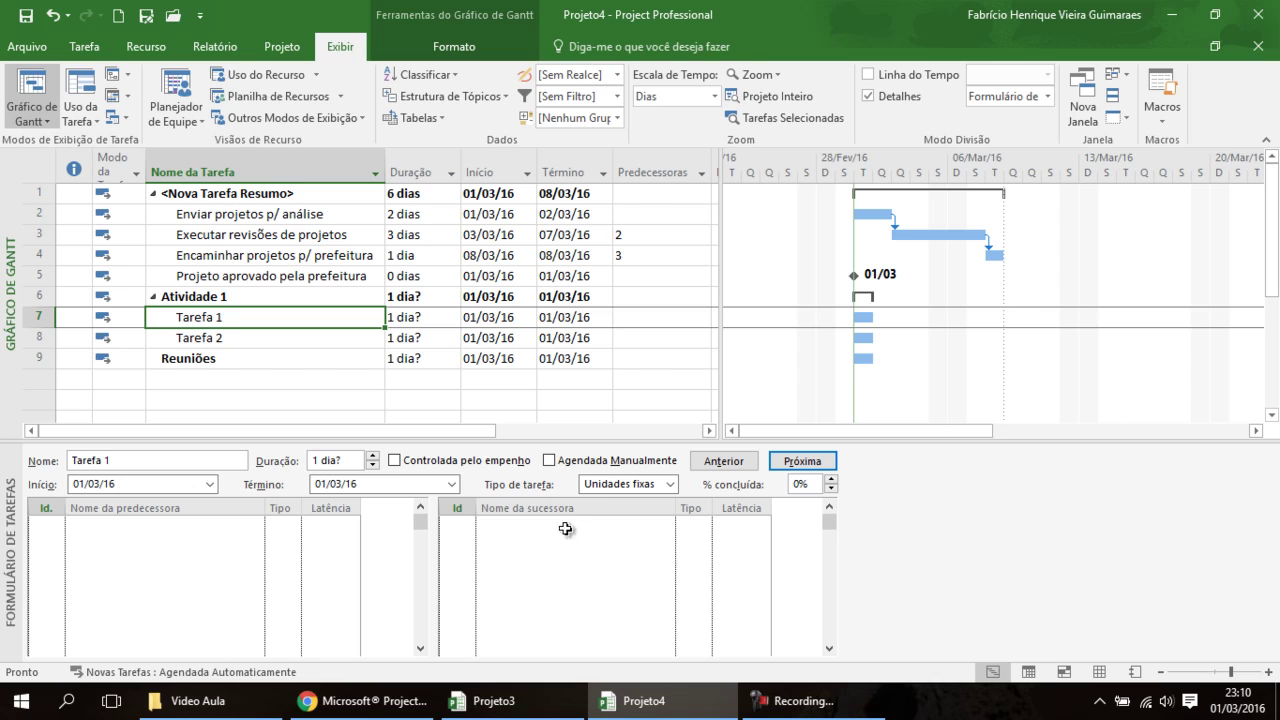
click(277, 524)
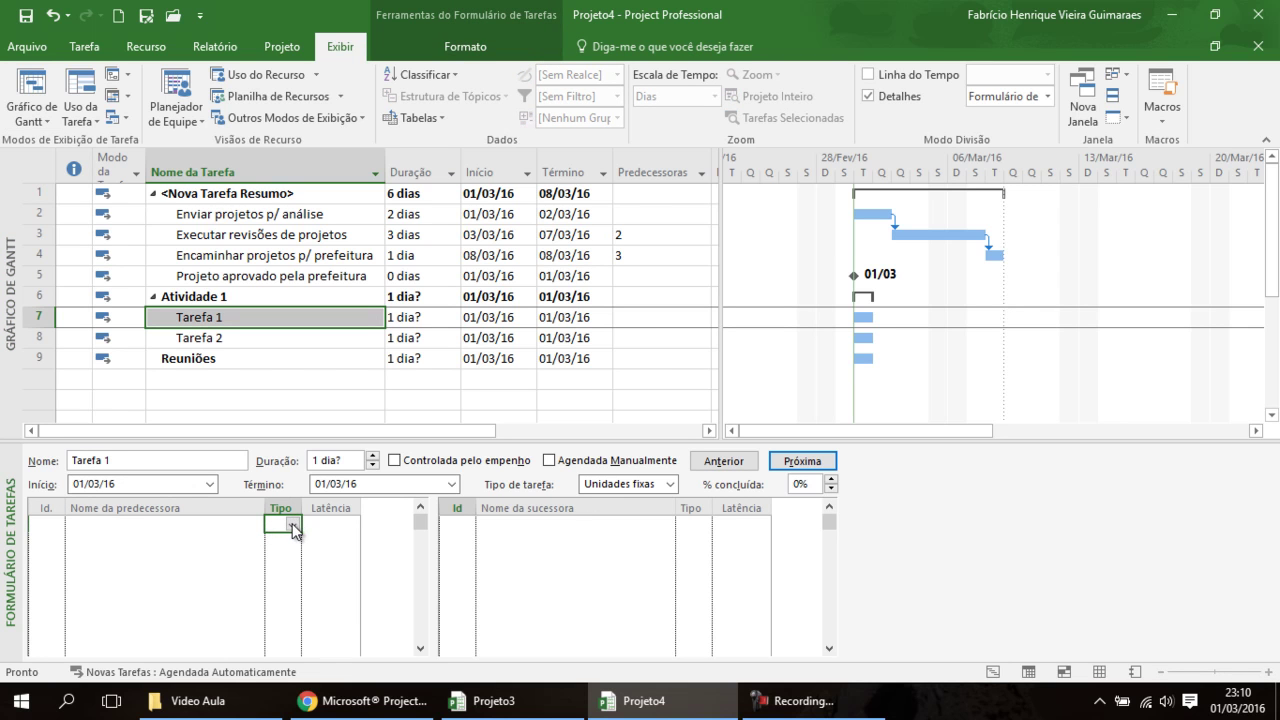
click(292, 525)
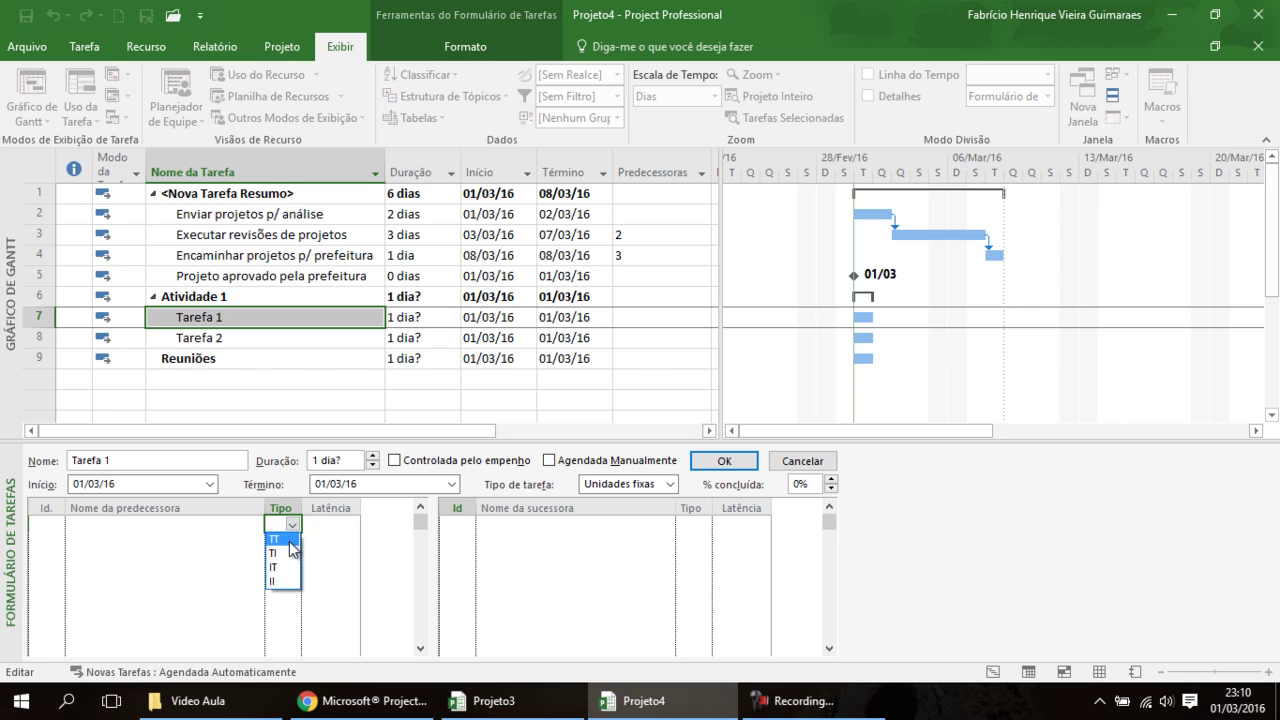
click(228, 533)
click(207, 538)
click(180, 525)
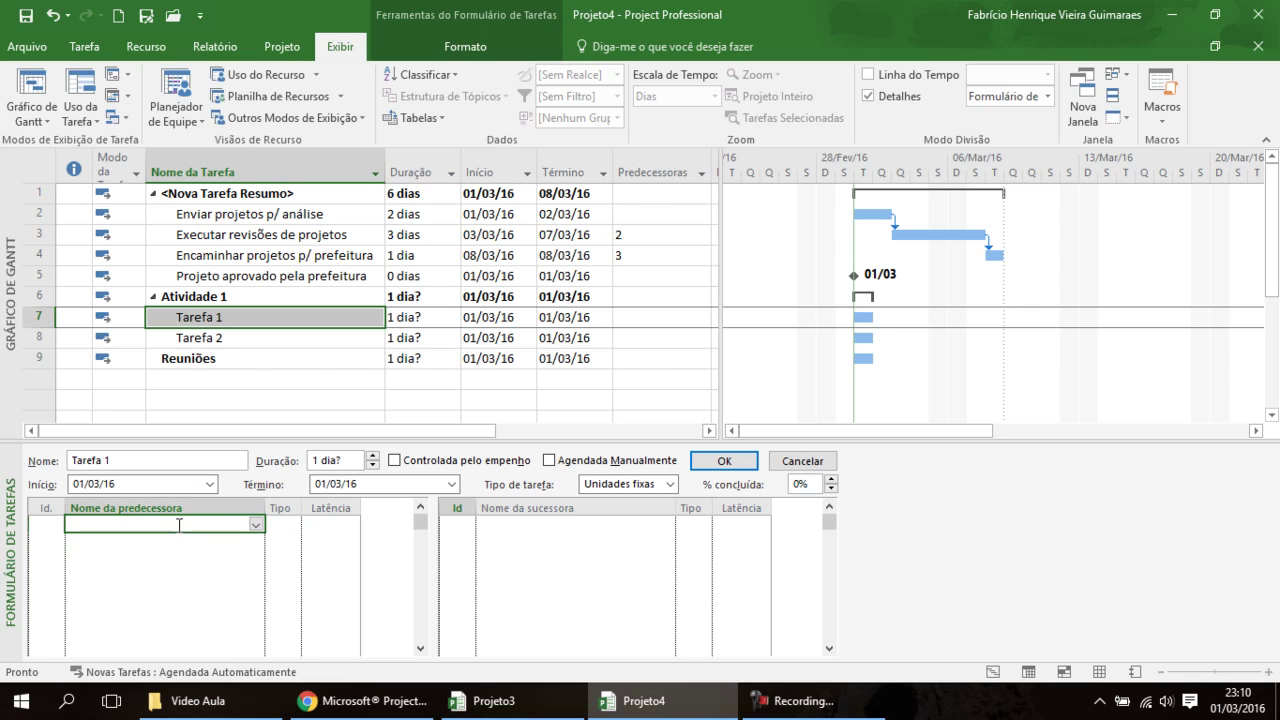
Make Tarefa 1 the predecessor of Tarefa 2 with link type II in the task form.
click(238, 338)
click(238, 338)
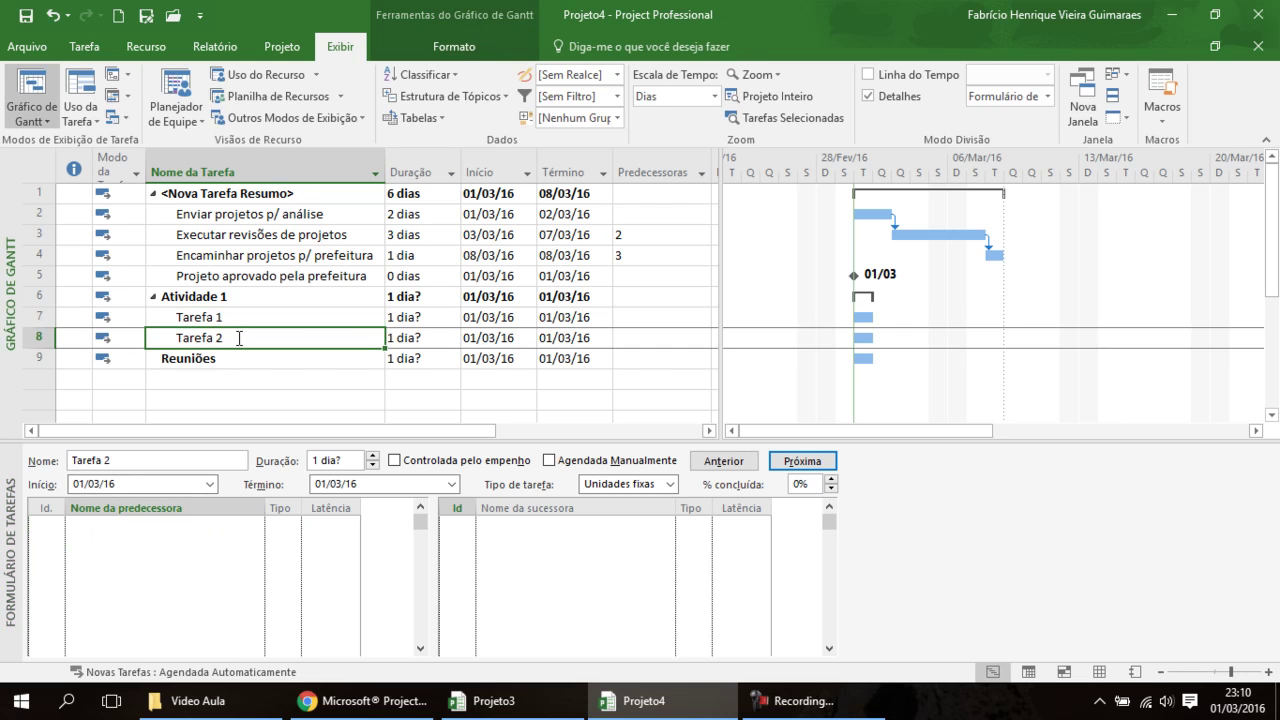
click(185, 525)
click(256, 525)
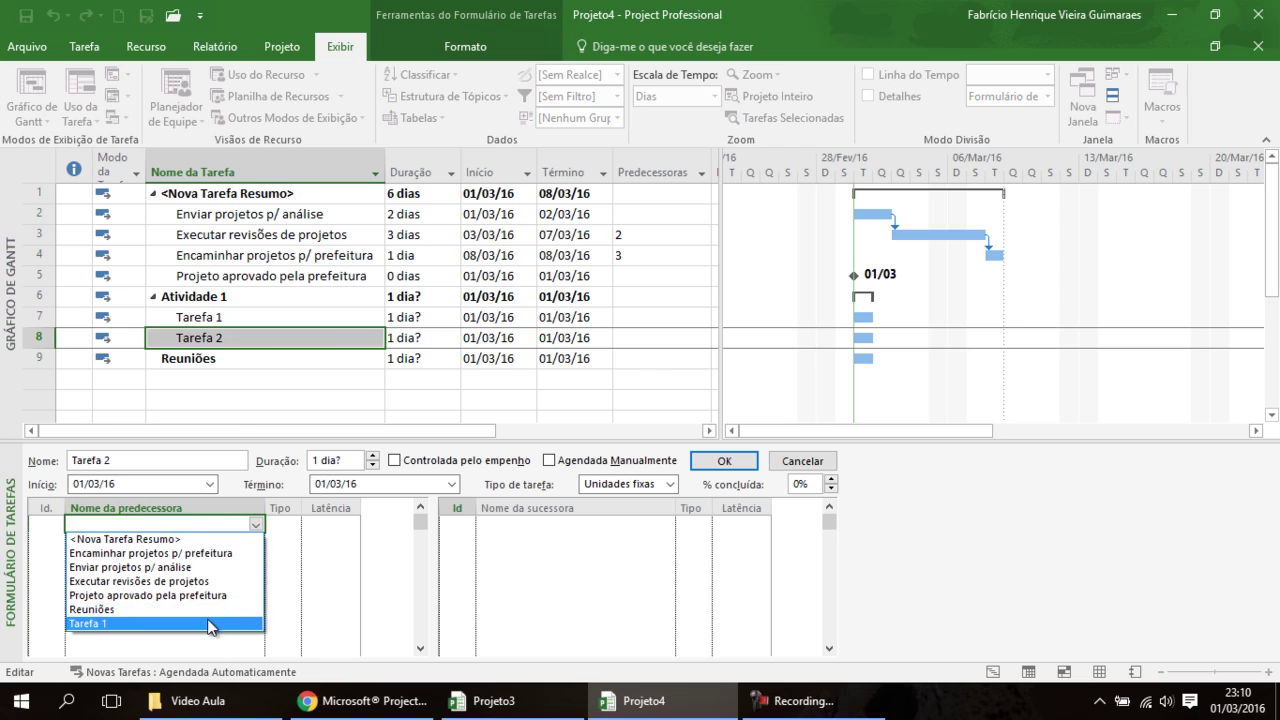
click(210, 623)
click(286, 523)
click(293, 525)
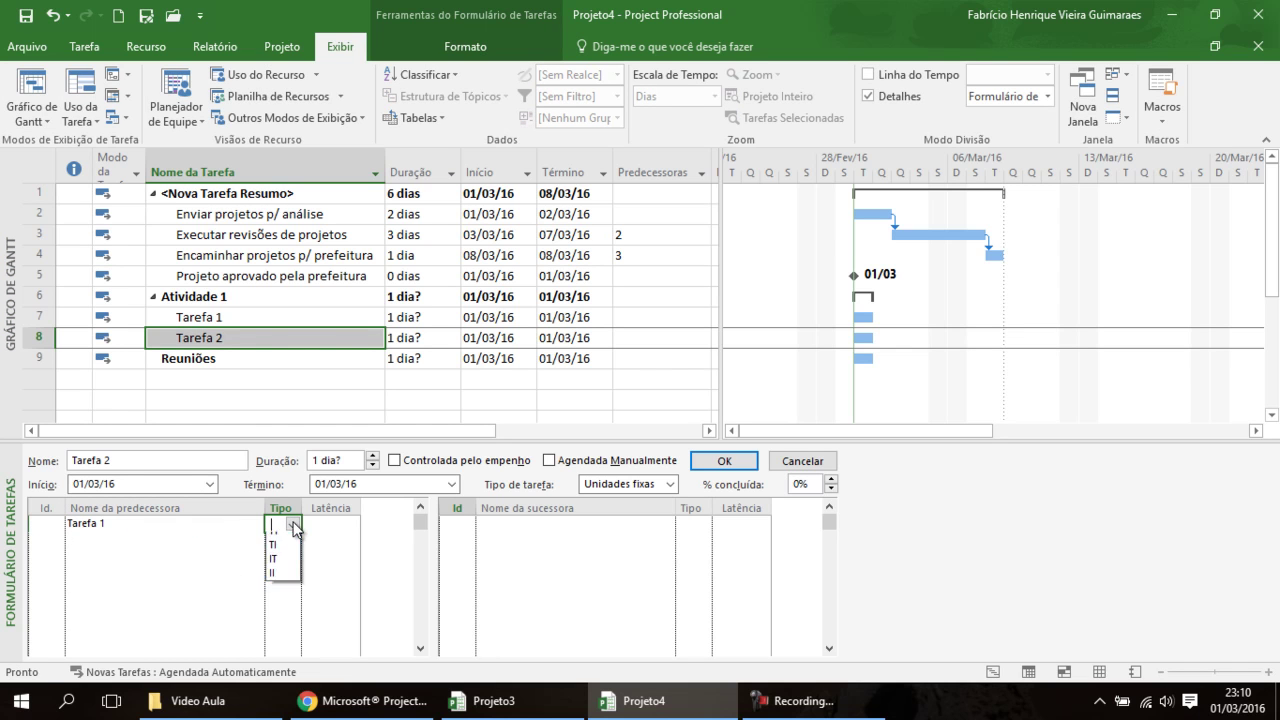
click(287, 578)
click(724, 460)
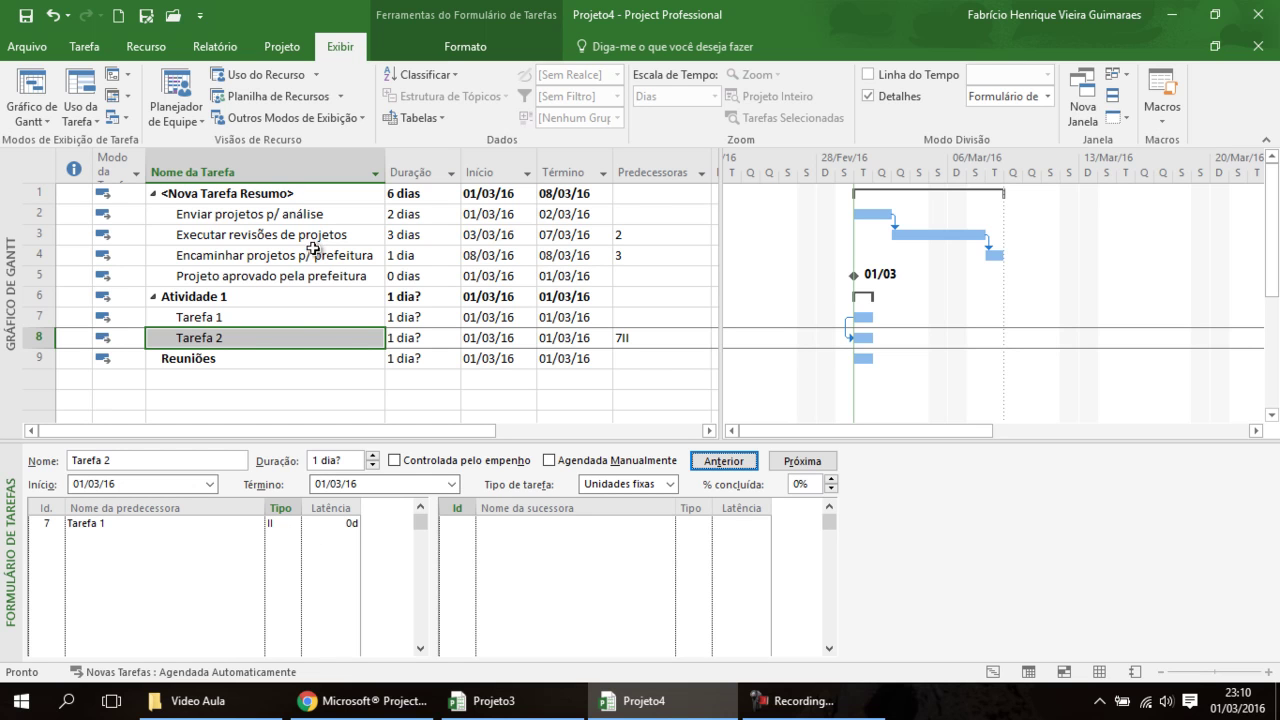
Set the lag of the predecessor link on "Encaminhar projetos p/ prefeitura" to -5 days.
click(305, 235)
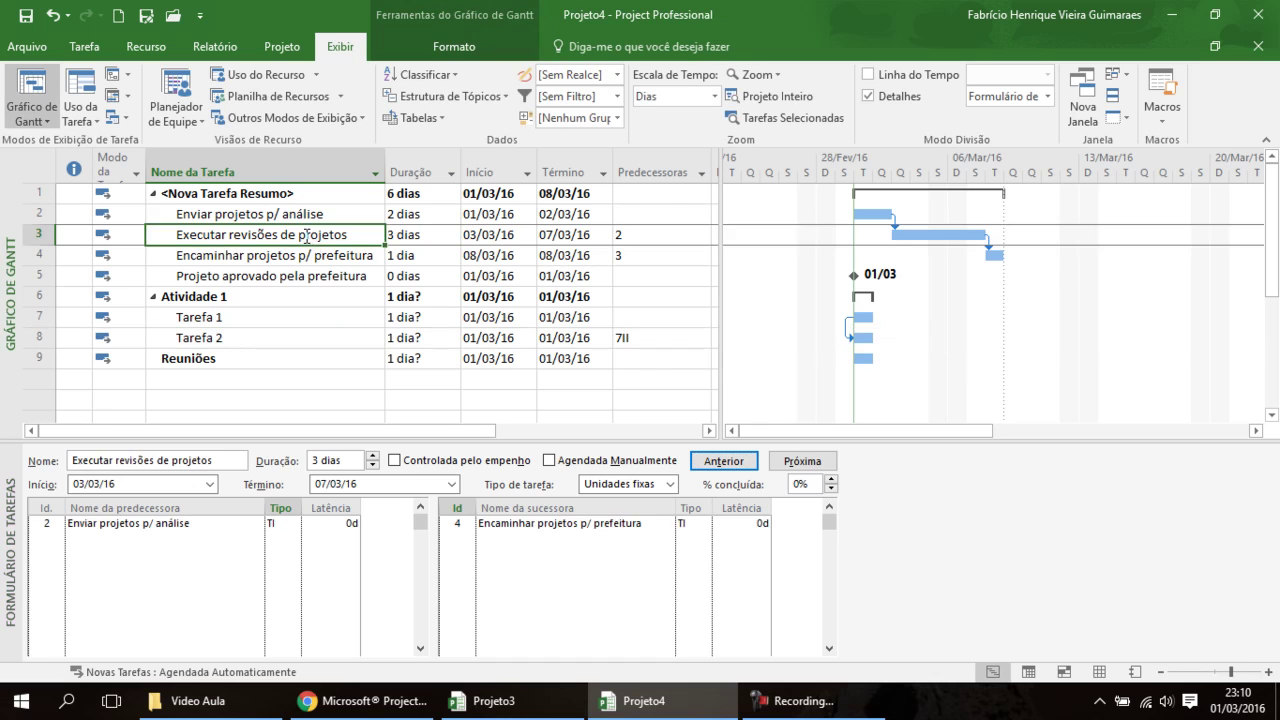
click(315, 255)
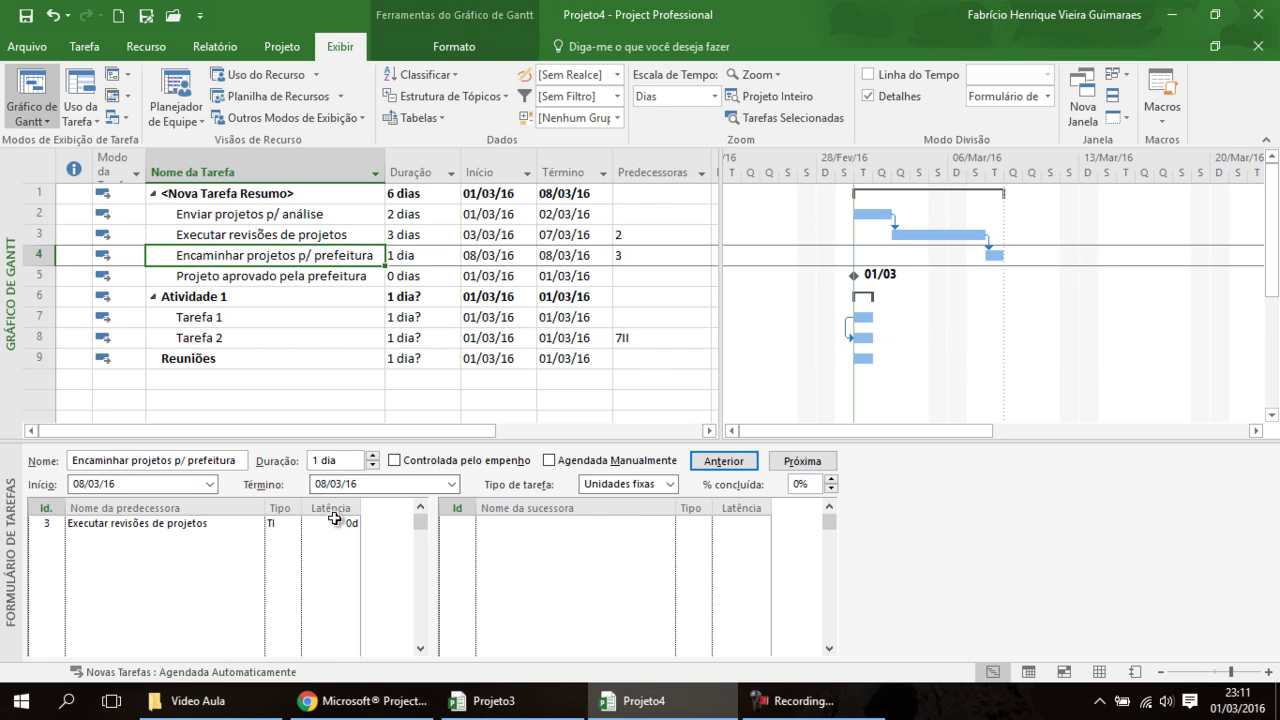
click(333, 523)
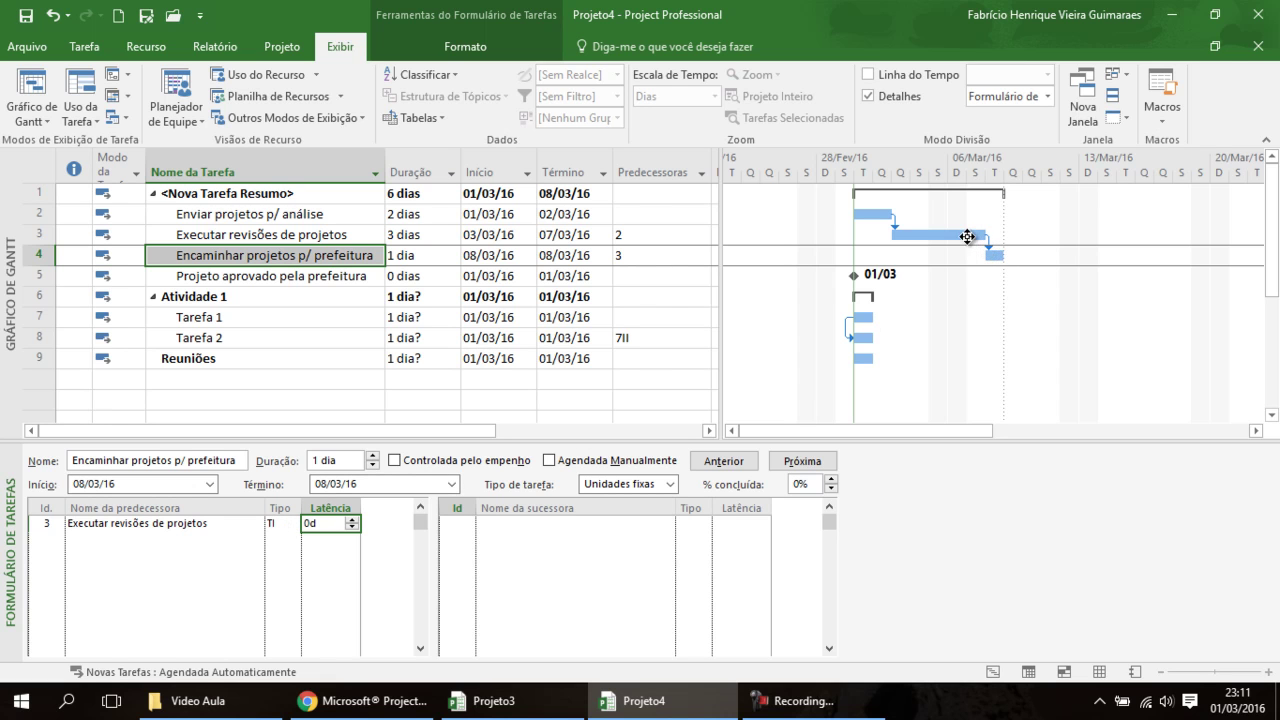
click(318, 524)
text(-5)
click(709, 460)
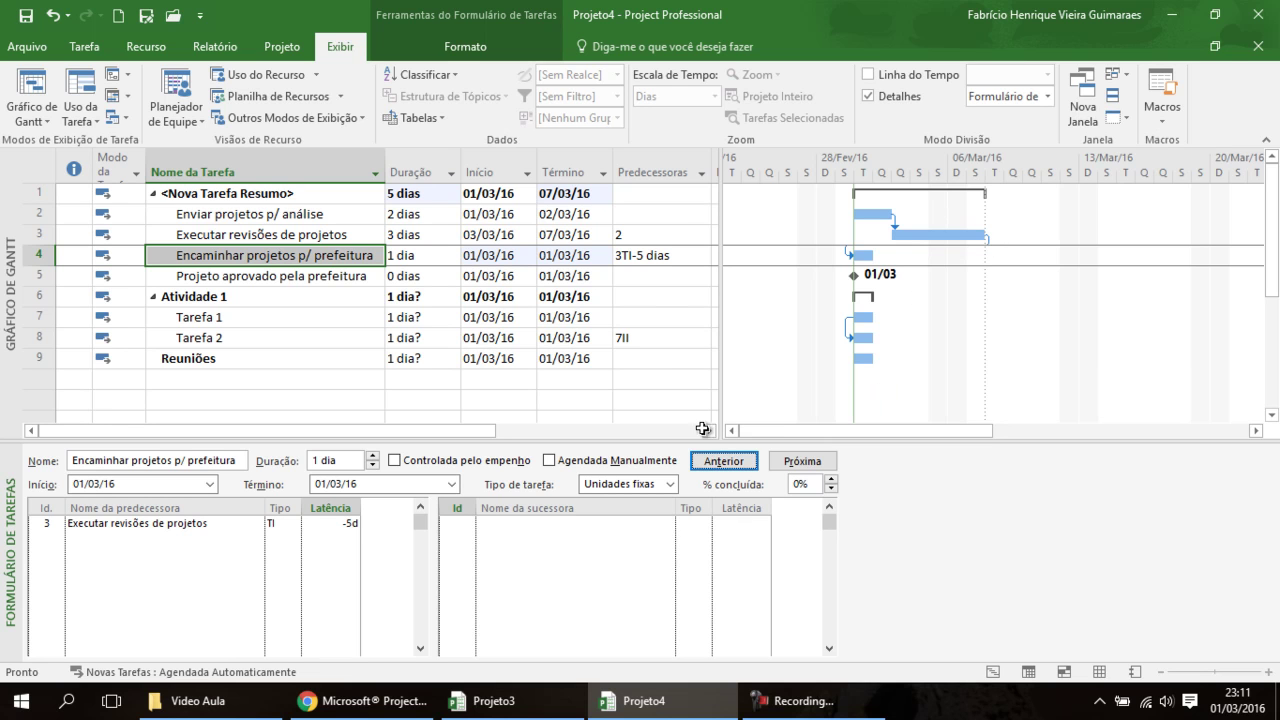
Change the lag between "Executar revisões de projetos" and "Encaminhar projetos p/ prefeitura" to -1 day.
click(338, 523)
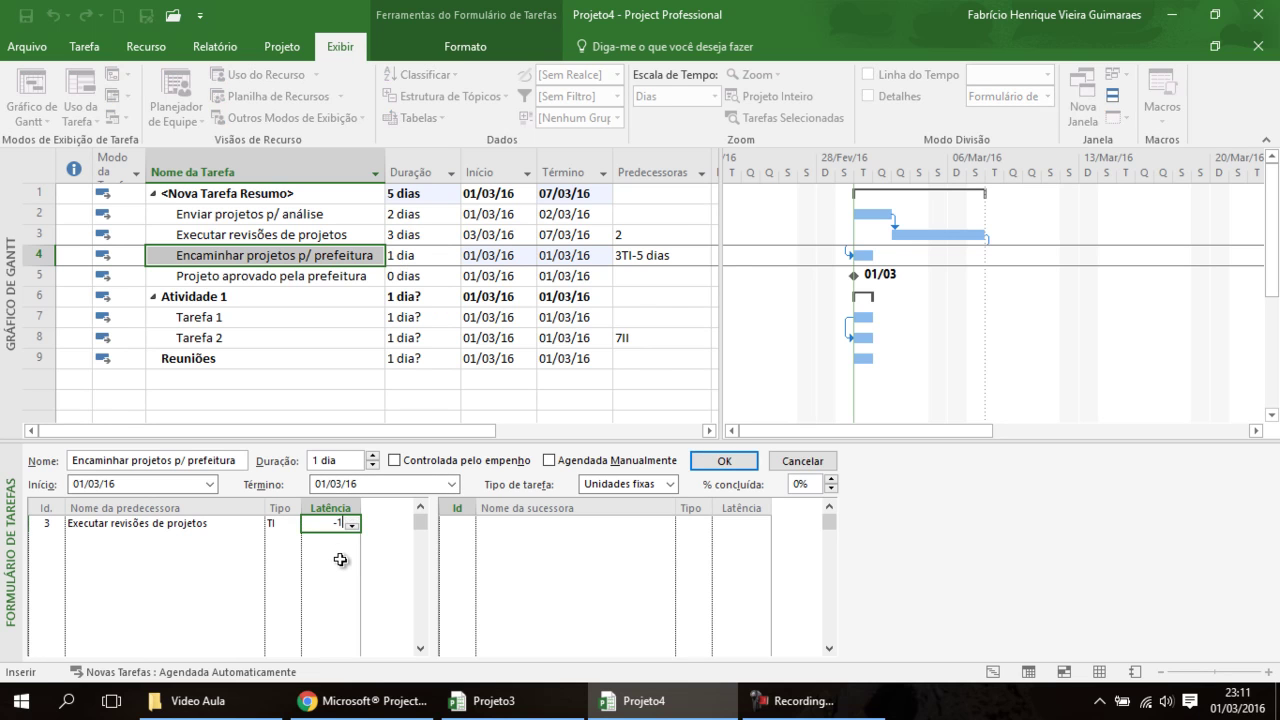
text(-1)
click(738, 463)
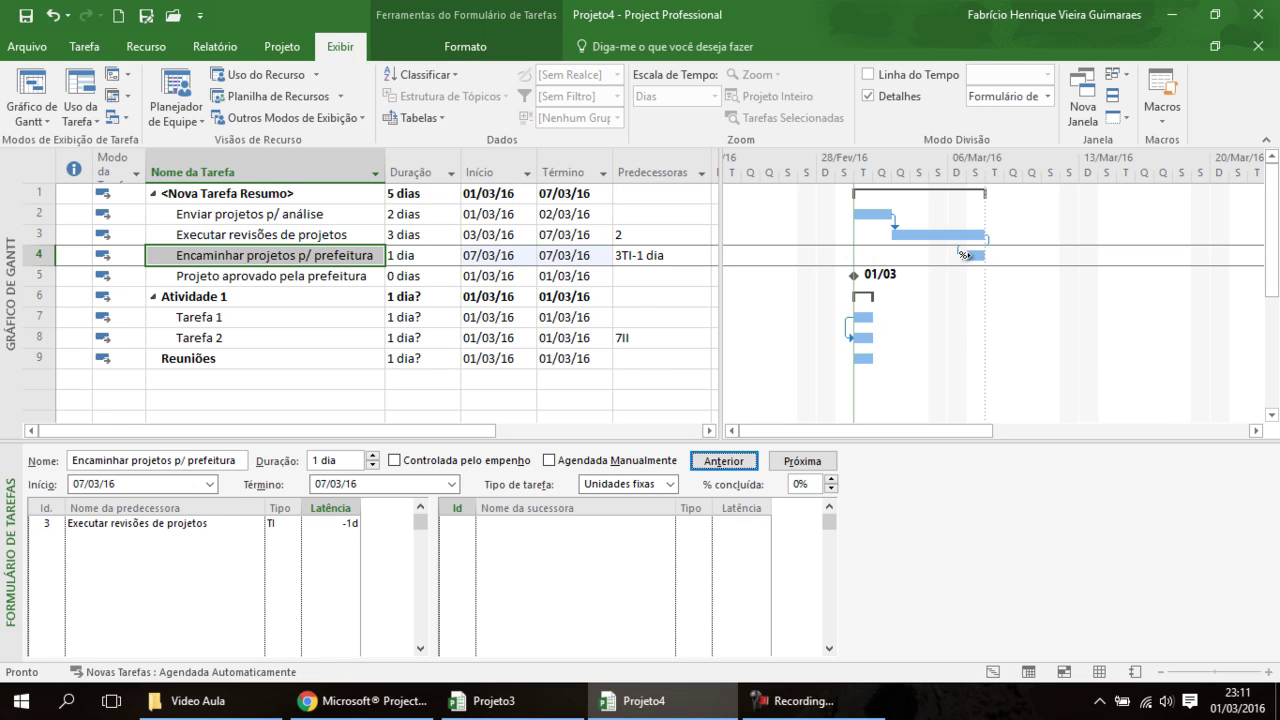
Set a positive lag of 3 days on the link from "Executar revisões de projetos" to "Encaminhar projetos p/ prefeitura".
click(284, 523)
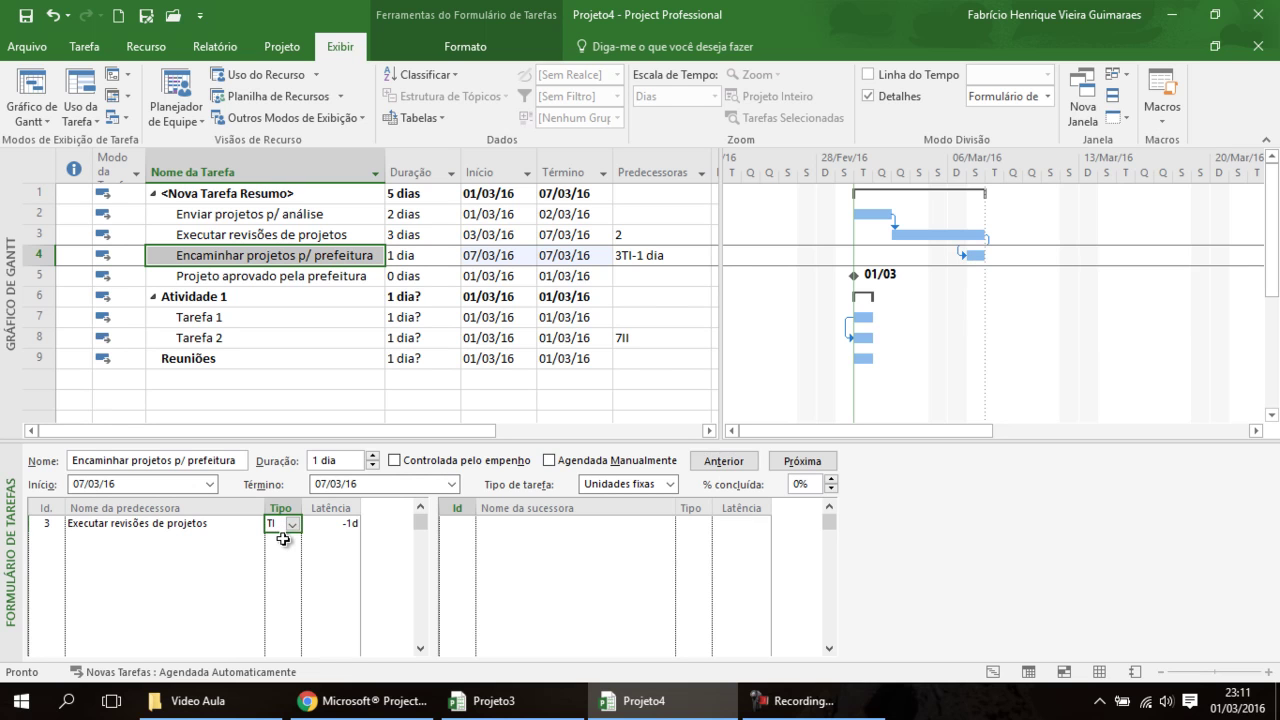
click(341, 526)
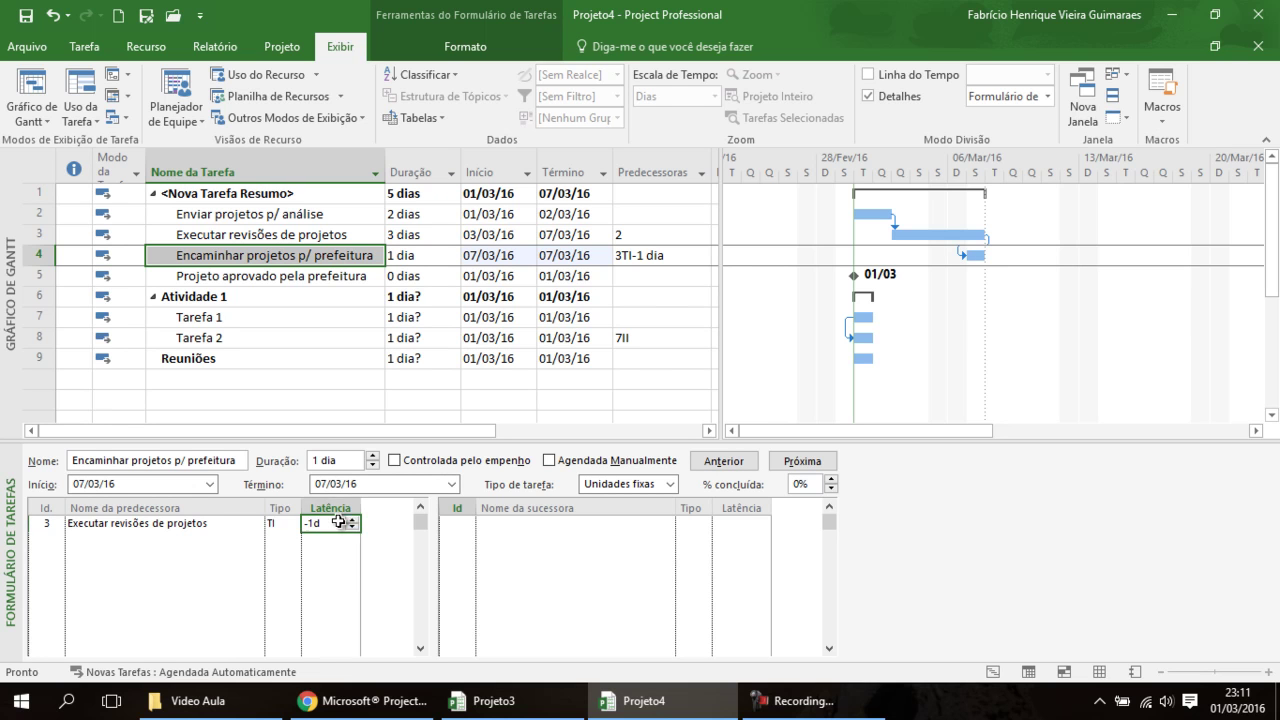
text(3d)
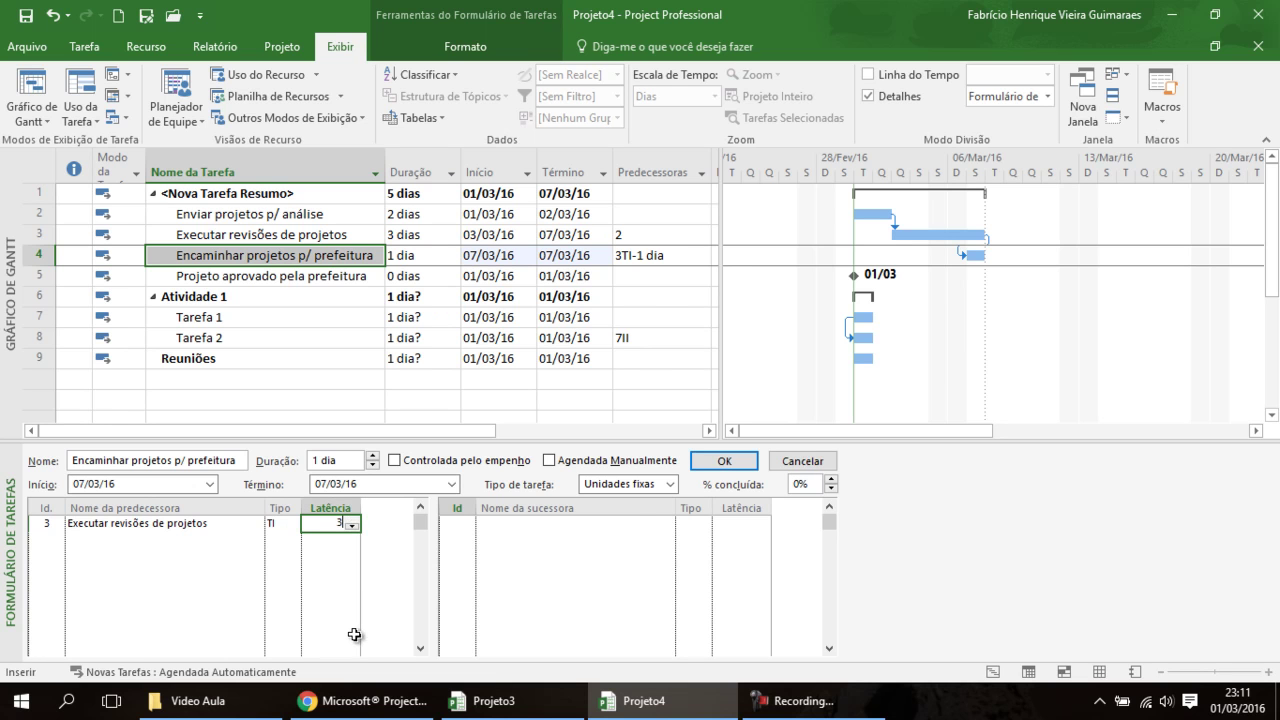
click(731, 461)
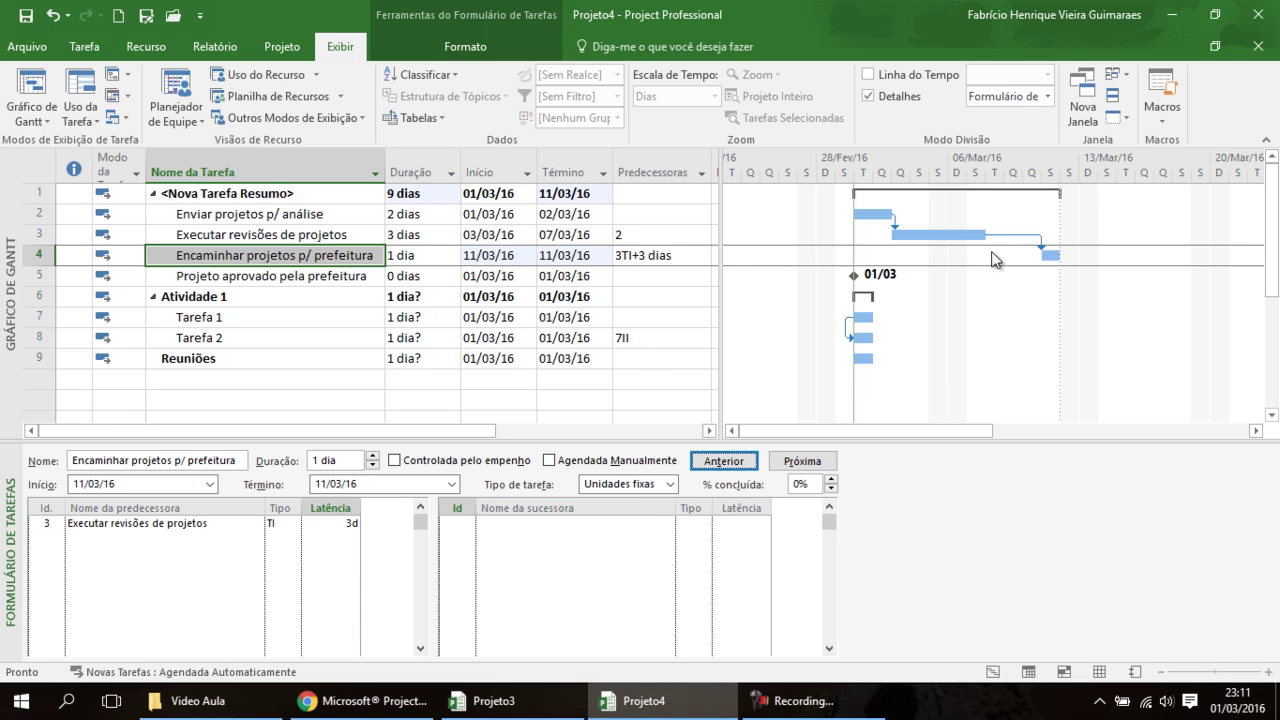